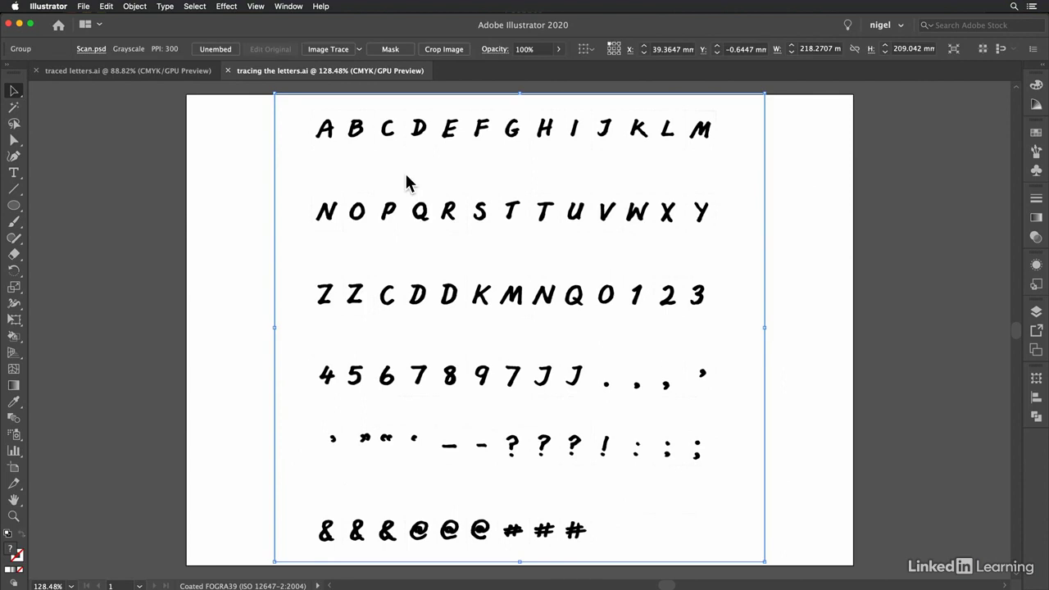
Step: Convert the selected scan of hand-drawn characters into a tracing with the default preset and open the detailed tracing settings
scroll(405, 173, right, 1)
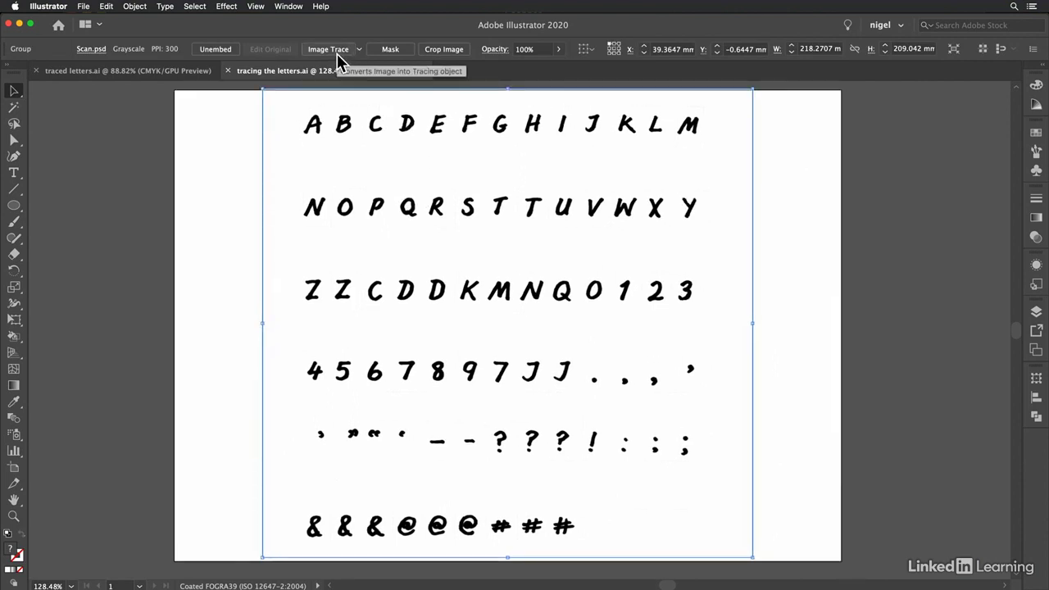
click(290, 6)
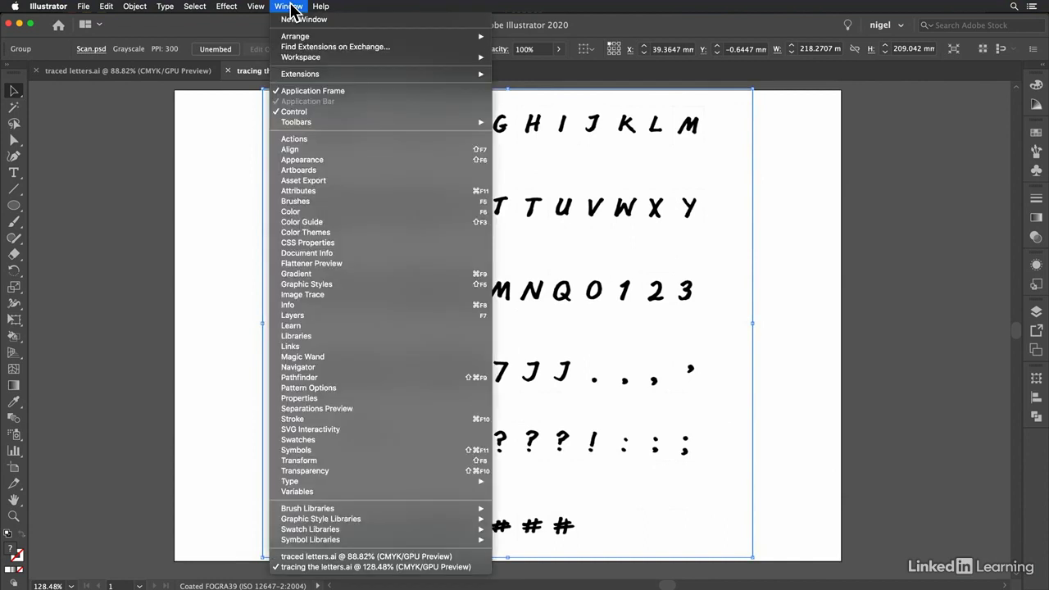
click(330, 296)
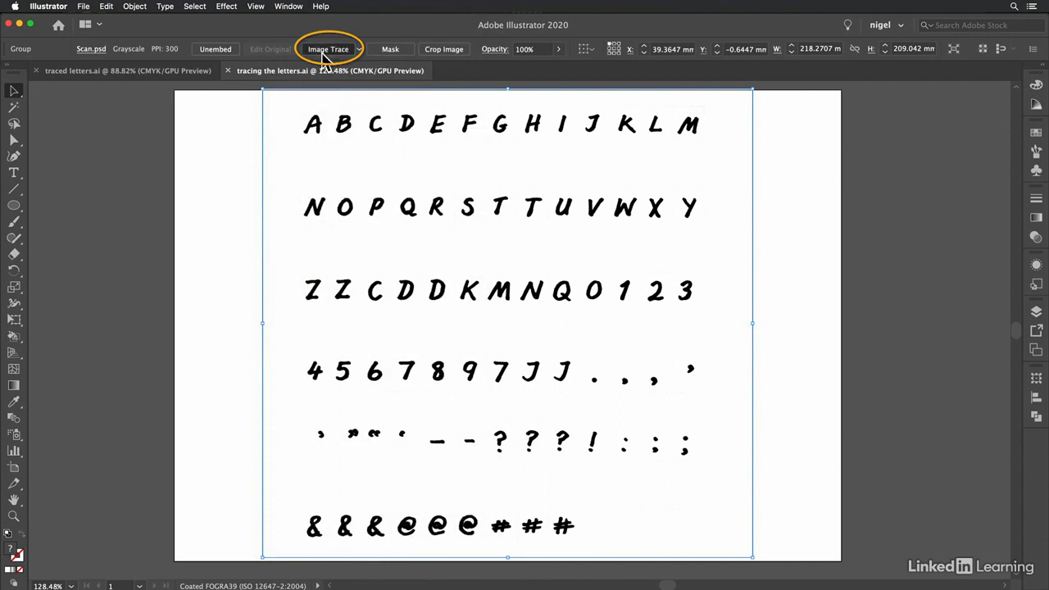
click(325, 49)
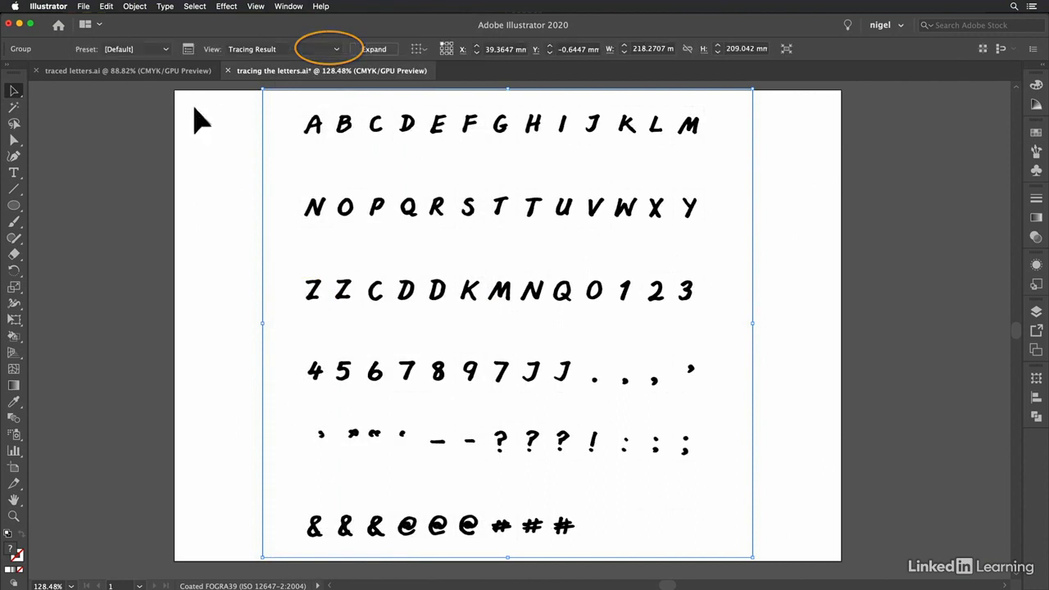
click(189, 51)
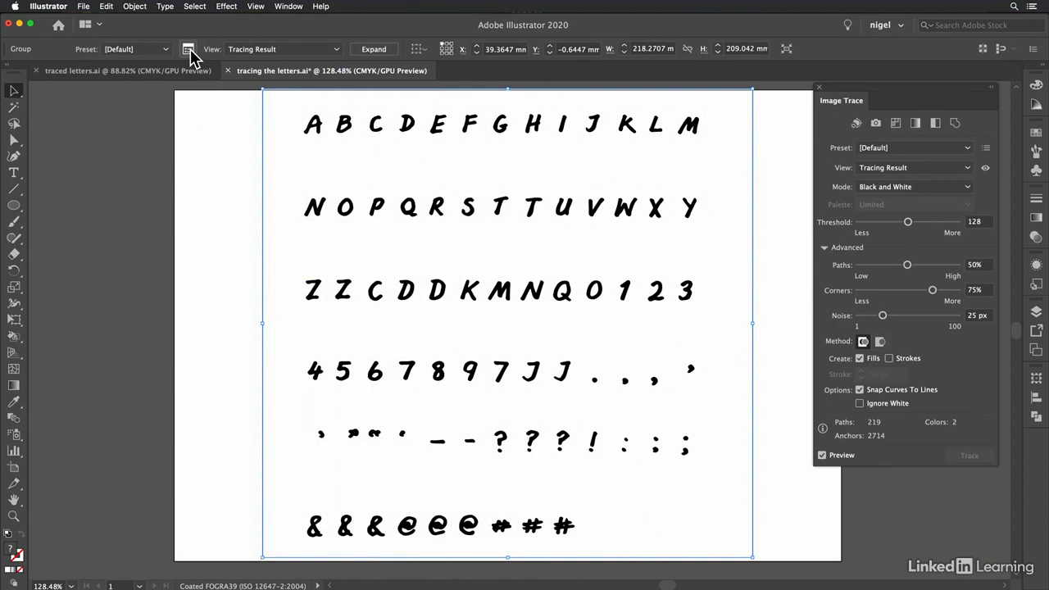
Step: Set the advanced tracing options to ignore white and expand the tracing into editable paths
click(825, 248)
click(825, 247)
click(825, 248)
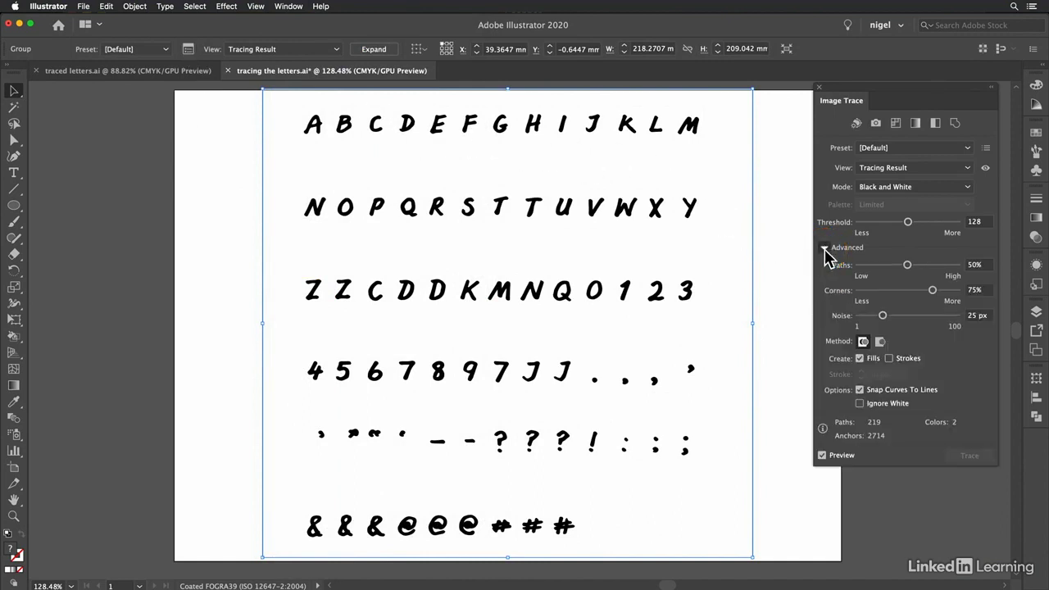
click(860, 404)
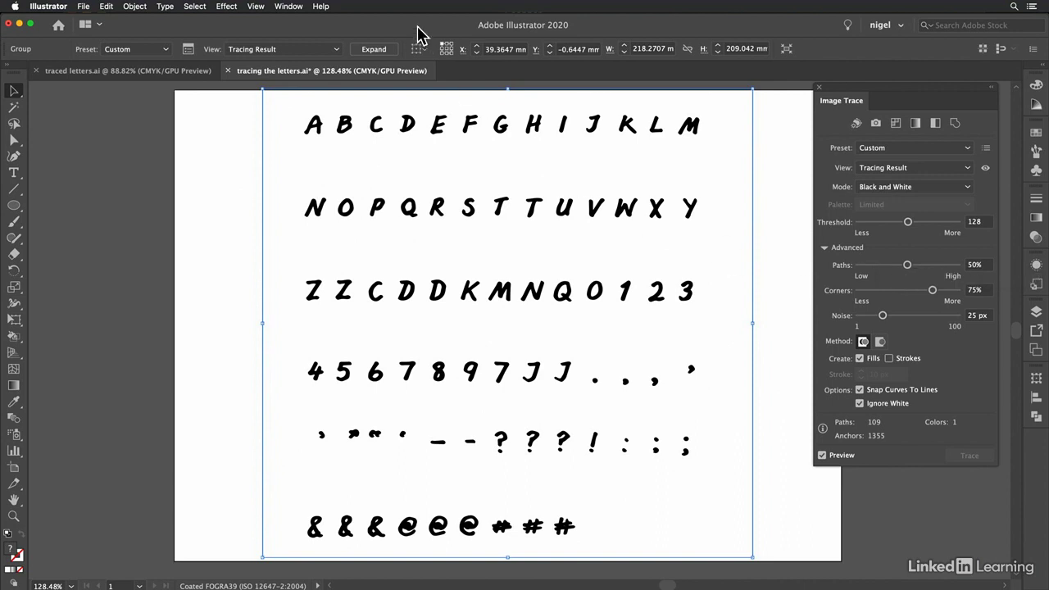
click(382, 50)
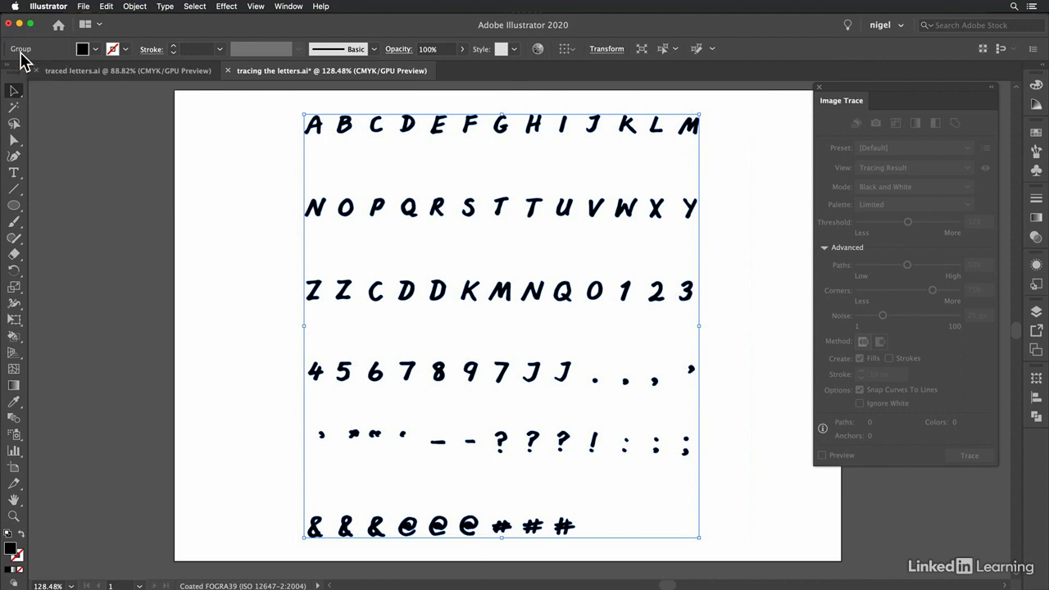
Step: Ungroup the expanded lettering twice so each character is a separate object, and clear the selection
click(134, 6)
click(141, 68)
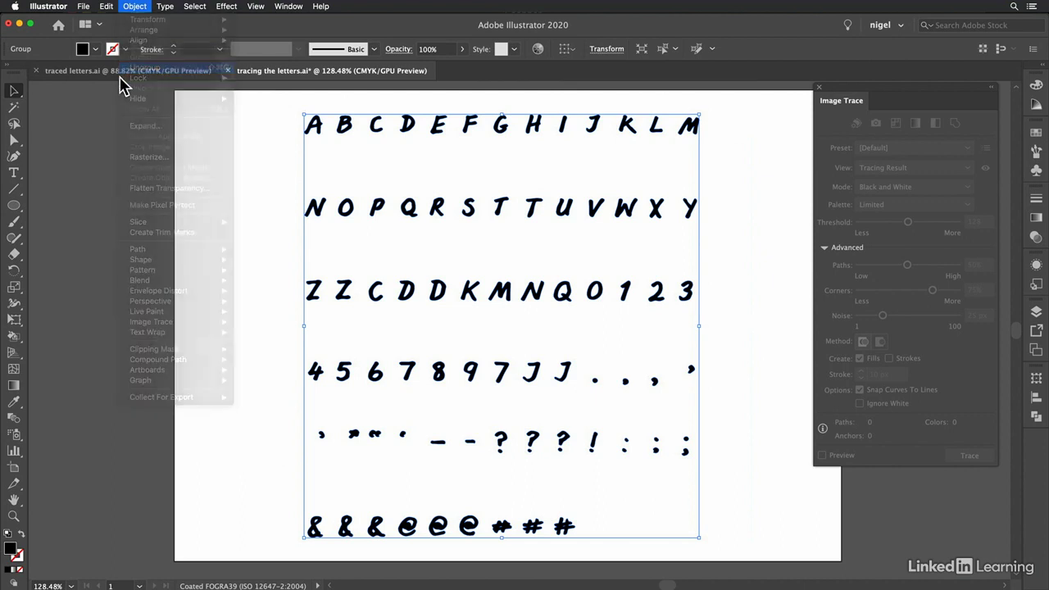
click(134, 7)
click(141, 67)
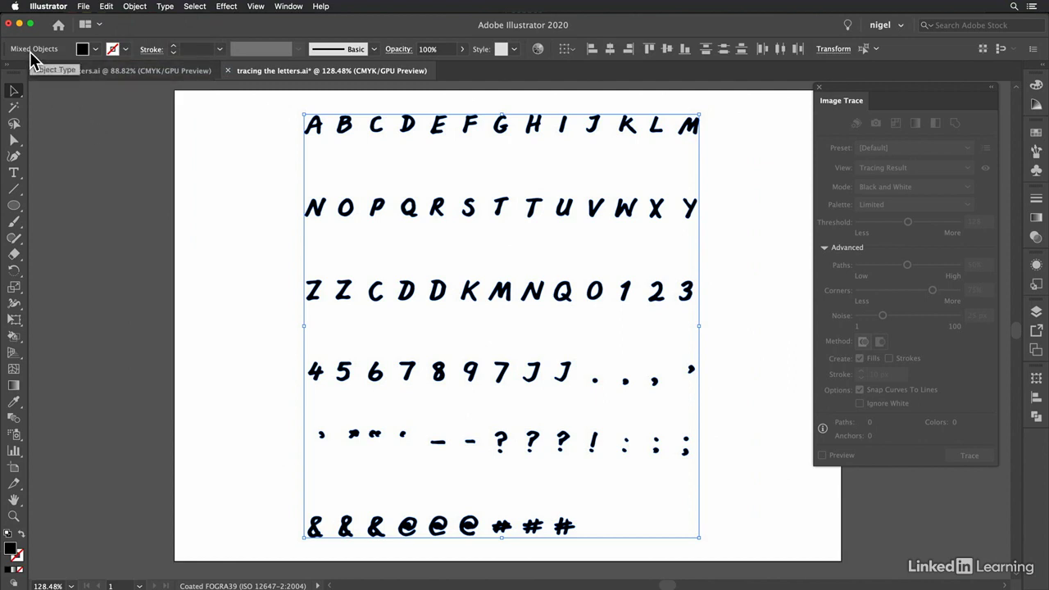
click(233, 138)
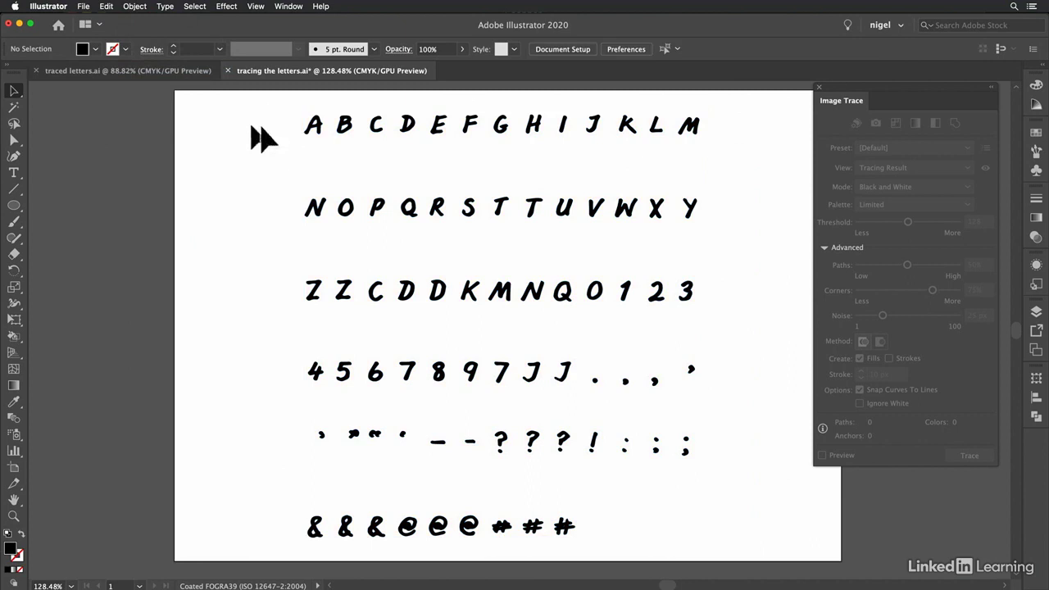
Step: Check that the letters A, B and C in the first row can each be selected individually
click(313, 126)
click(349, 127)
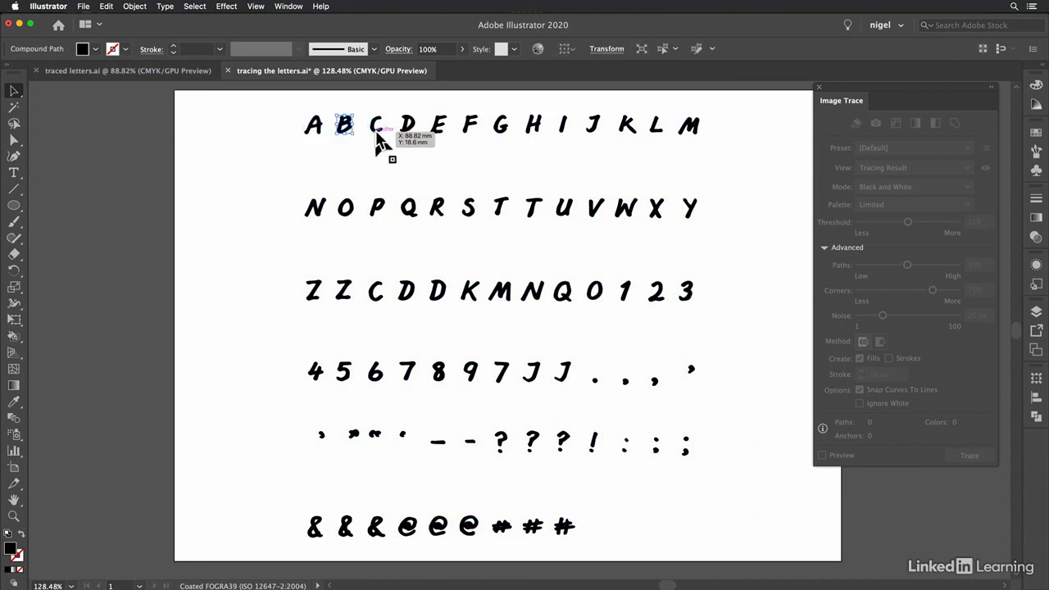
click(376, 132)
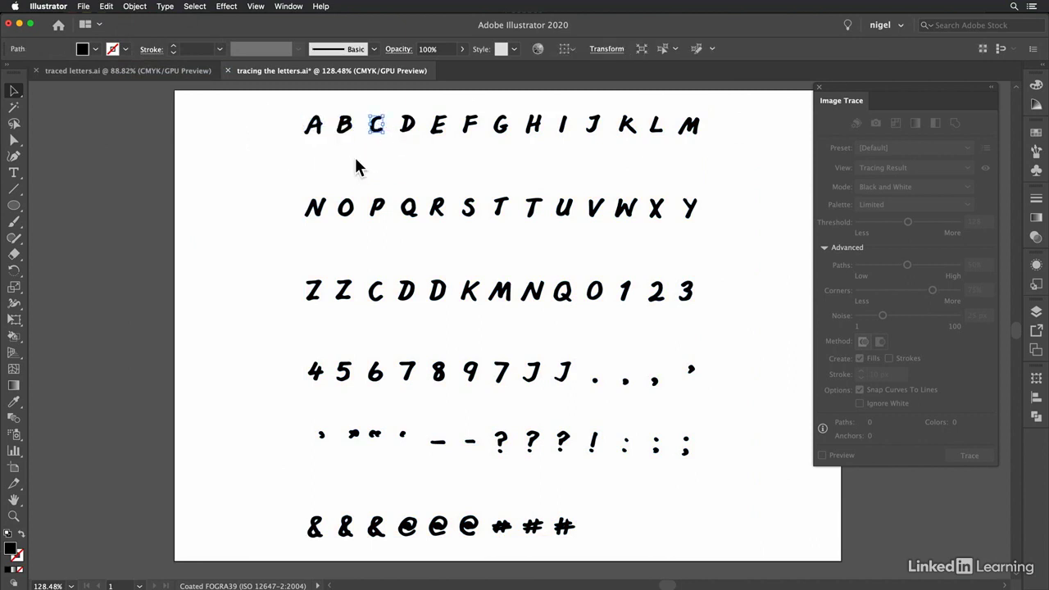
Step: Show the rulers and place horizontal guides along the bottom and top of the first row of capitals
key(super)
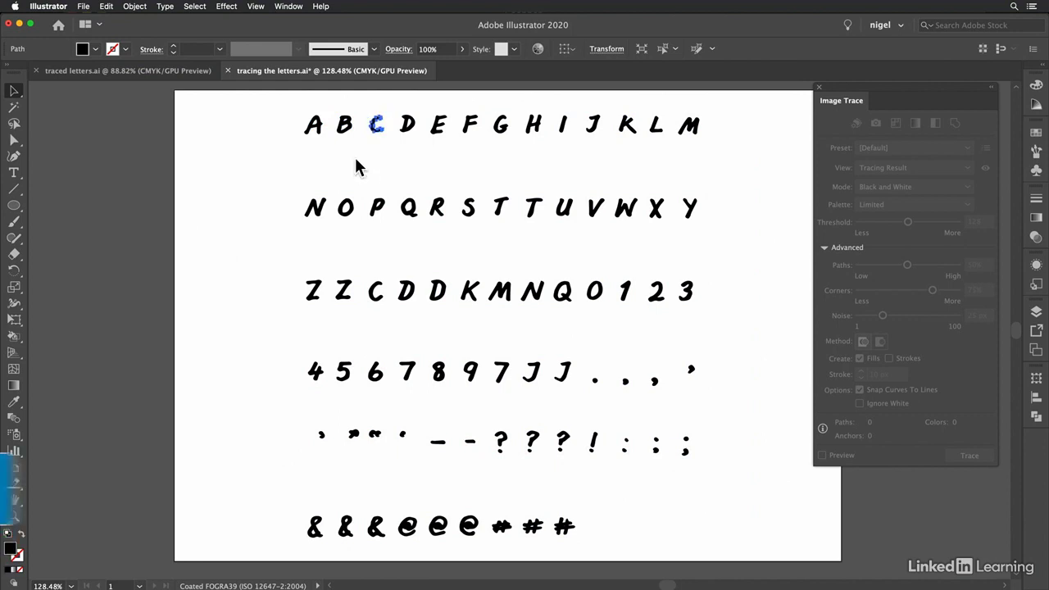
key(super+r)
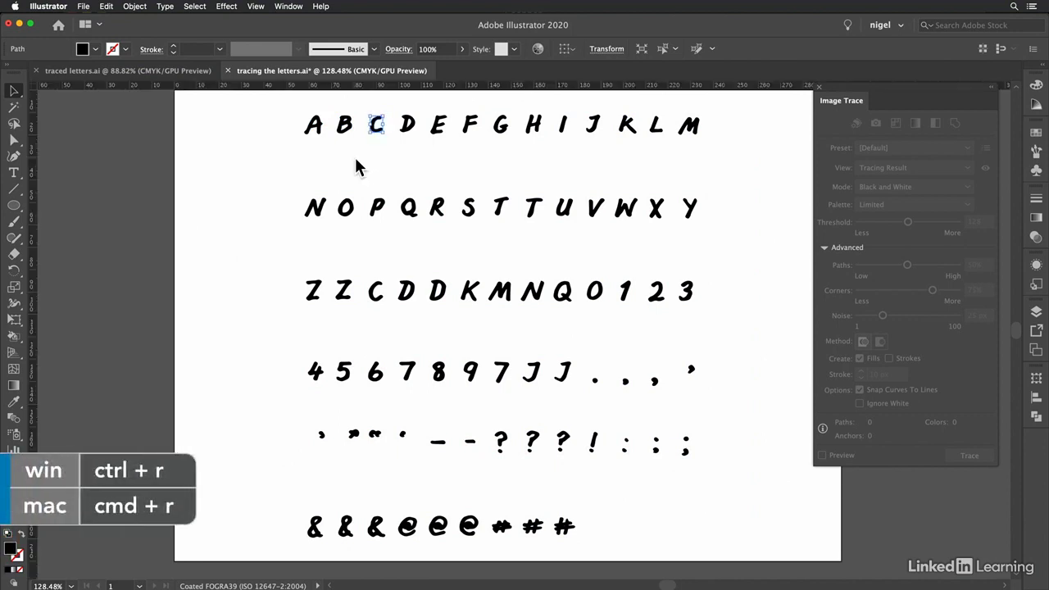
key(z)
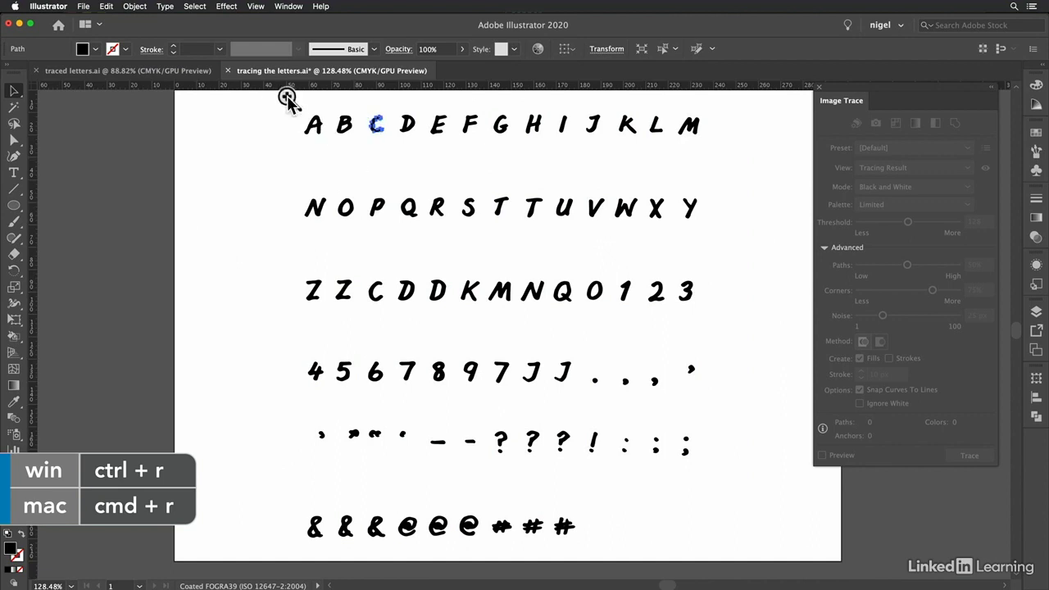
drag(291, 97, 498, 175)
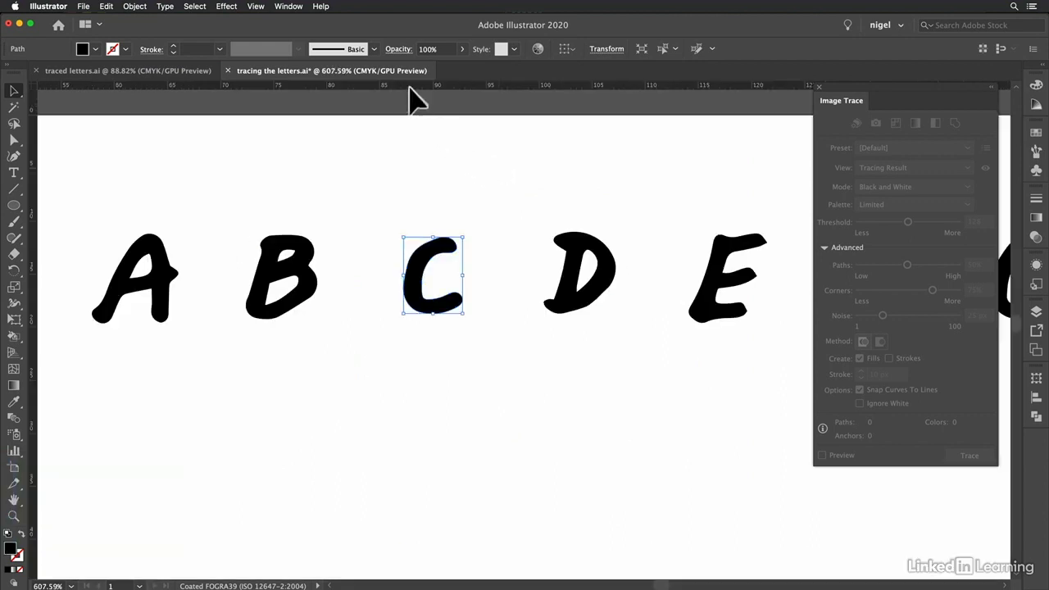
drag(412, 97, 314, 322)
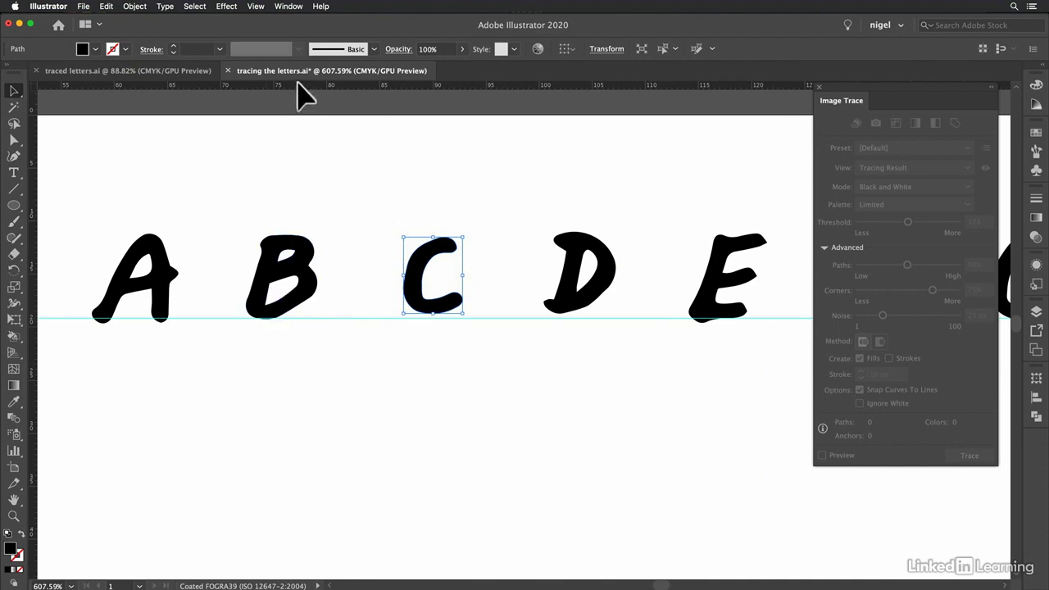
drag(300, 85, 289, 235)
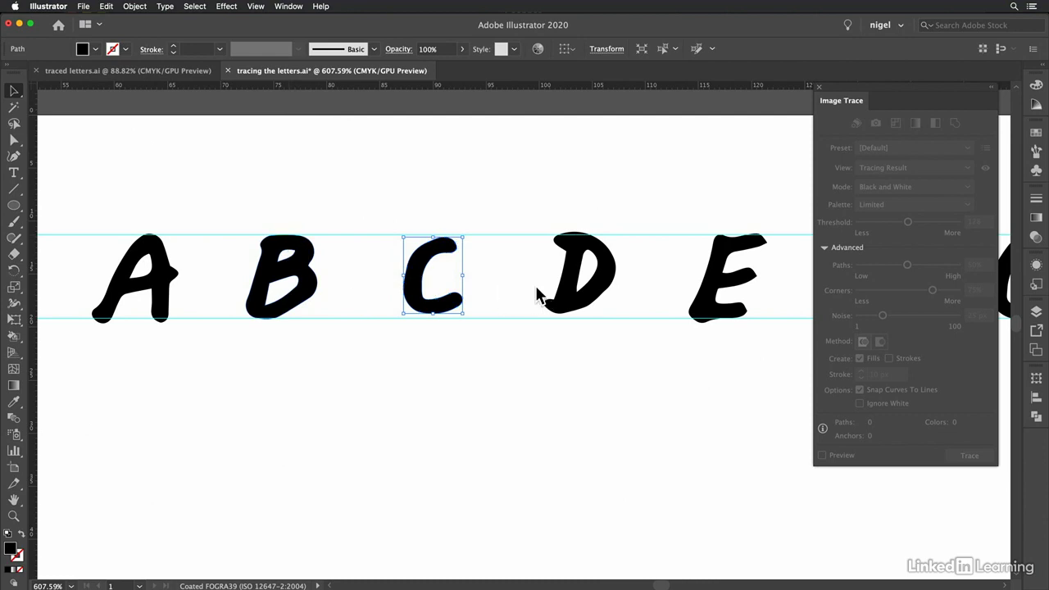
Step: Show the contents of Layer 1 and unlock the guides
click(1036, 312)
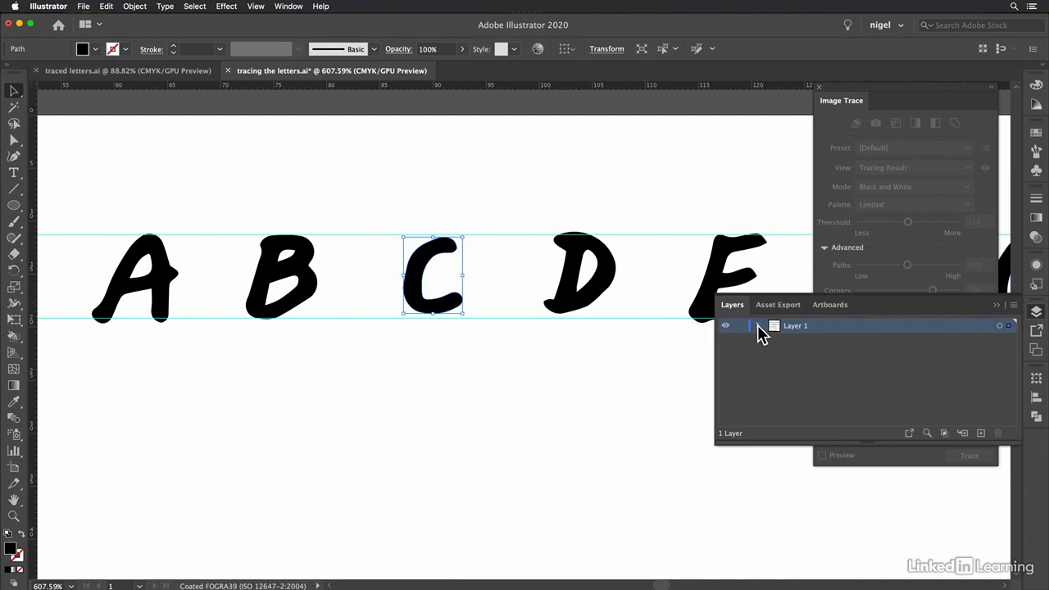
click(760, 326)
click(256, 9)
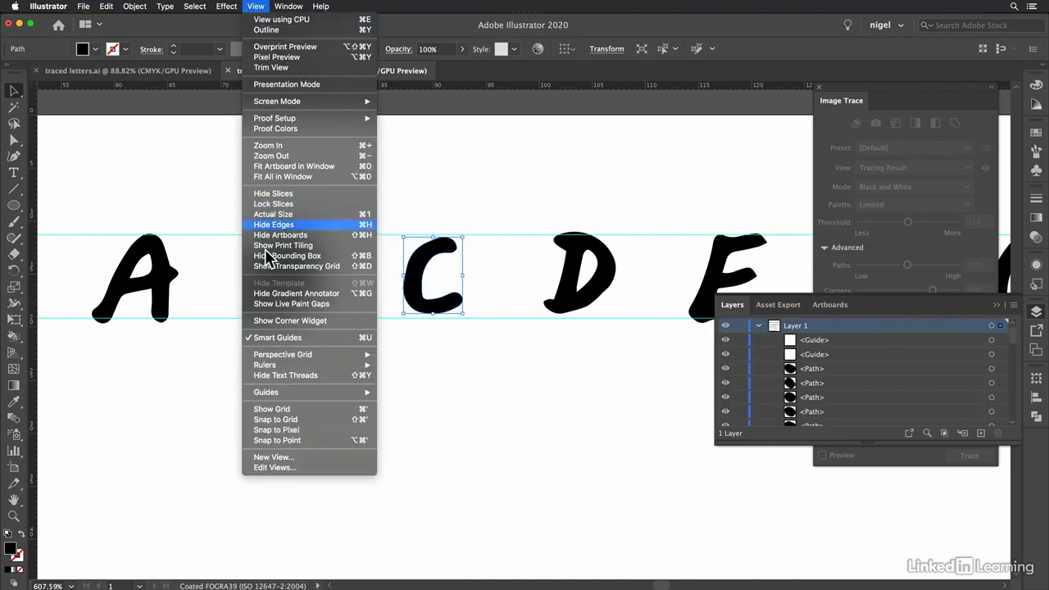
mouse_move(292, 395)
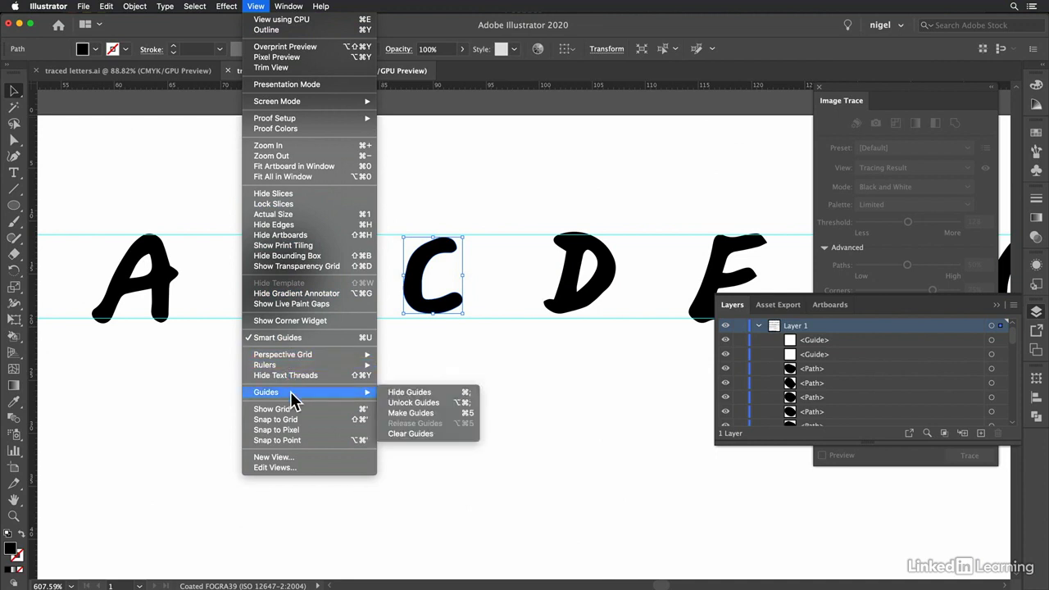
click(410, 404)
Step: Select the guide along the tops of the letters and rename it capHeight
click(67, 235)
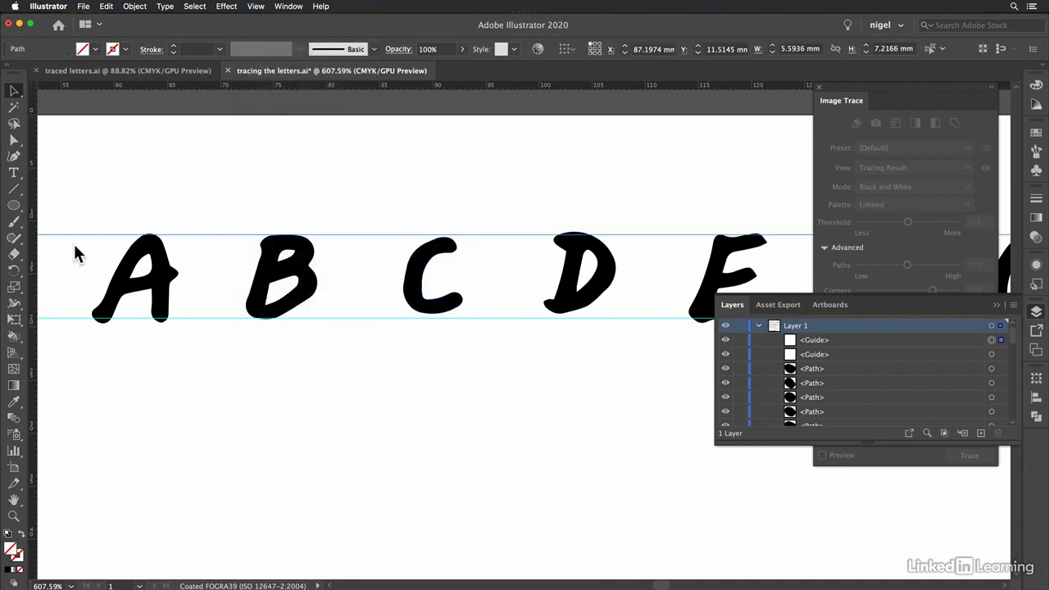
double_click(823, 342)
text(c)
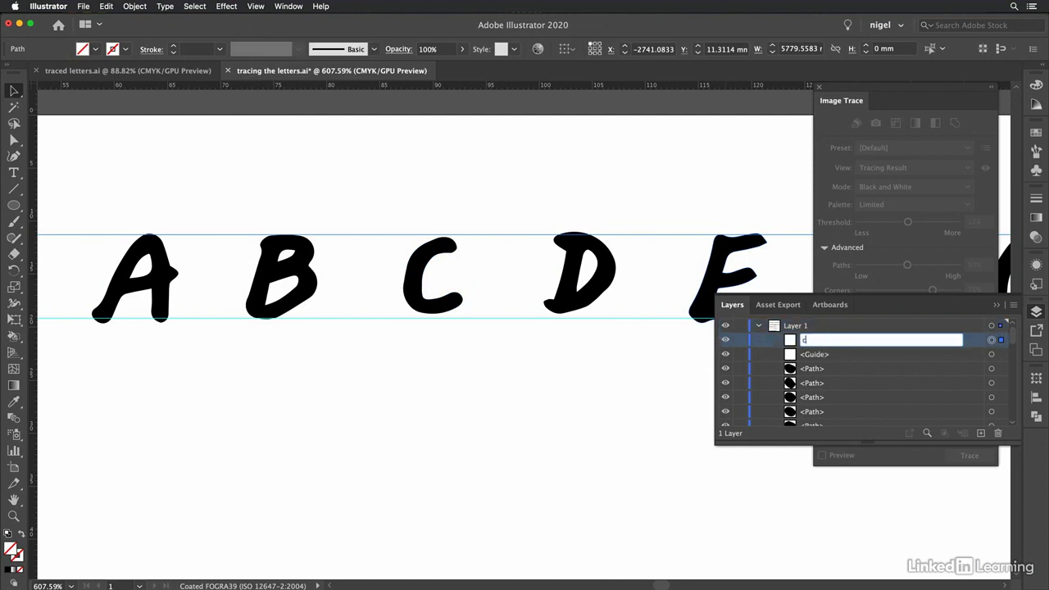
text(apHeight)
Step: Rename the guide along the bottoms of the letters as baseline, close the layer list and deselect everything
drag(58, 291, 72, 331)
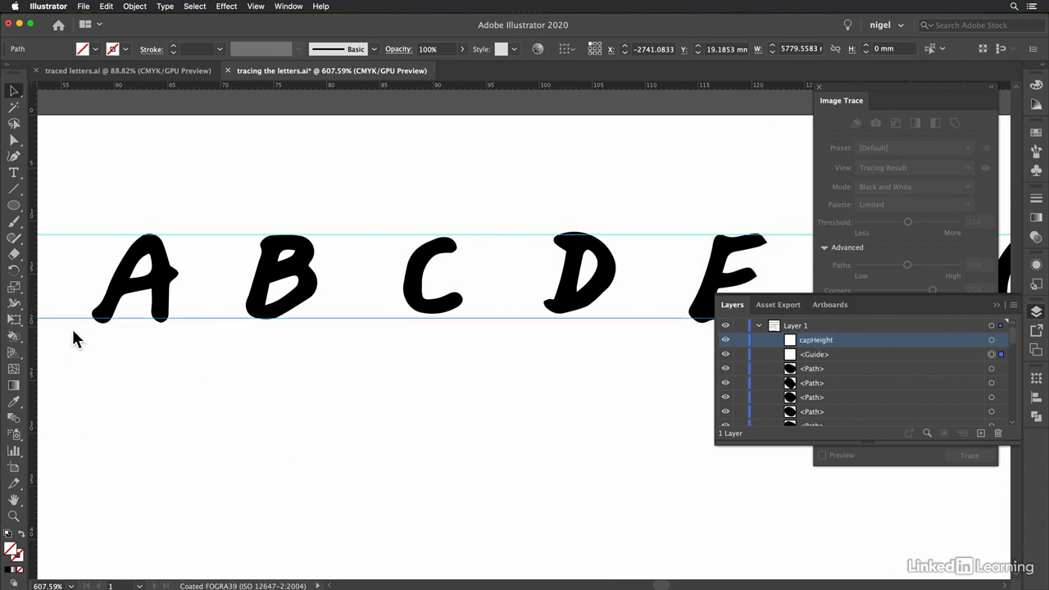
double_click(824, 354)
text(ba)
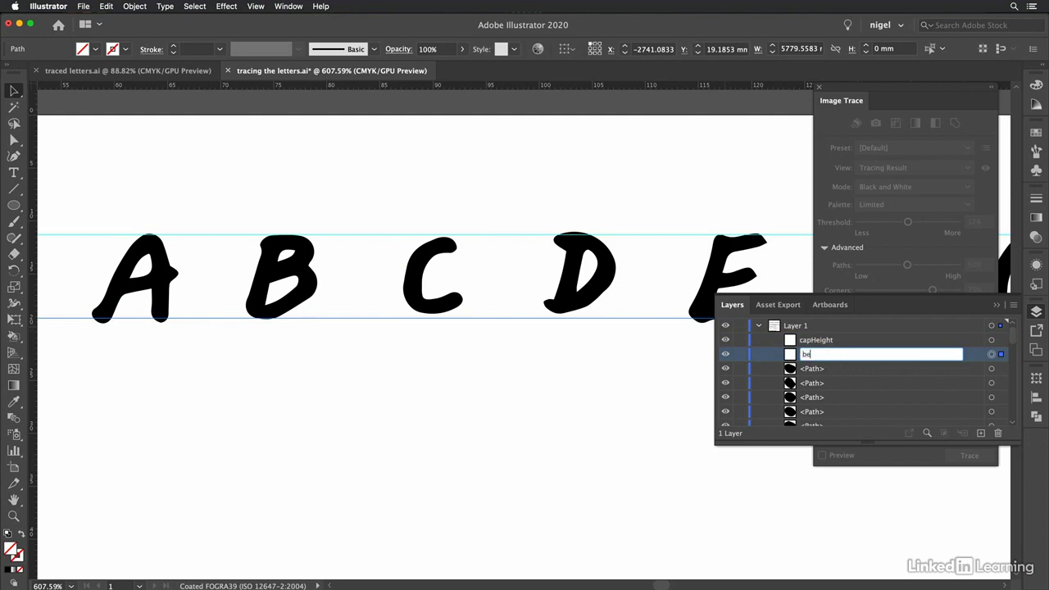
text(seline)
click(996, 305)
click(675, 171)
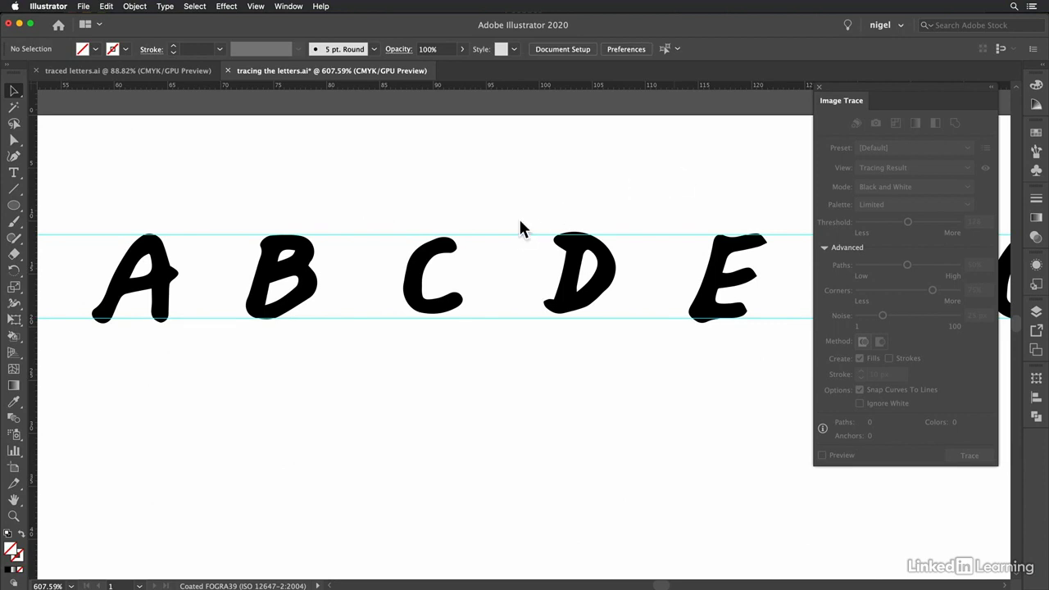
Step: Replace the first-row C with the alternate C from the third row, positioned between the baseline and cap-height guides
key(super+0)
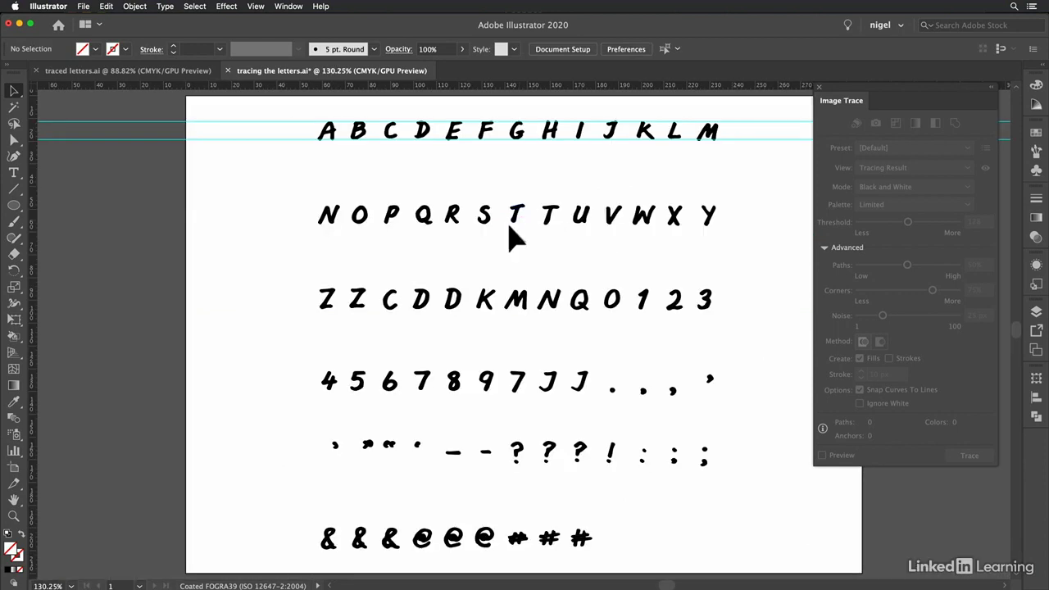
click(395, 303)
drag(390, 296, 465, 194)
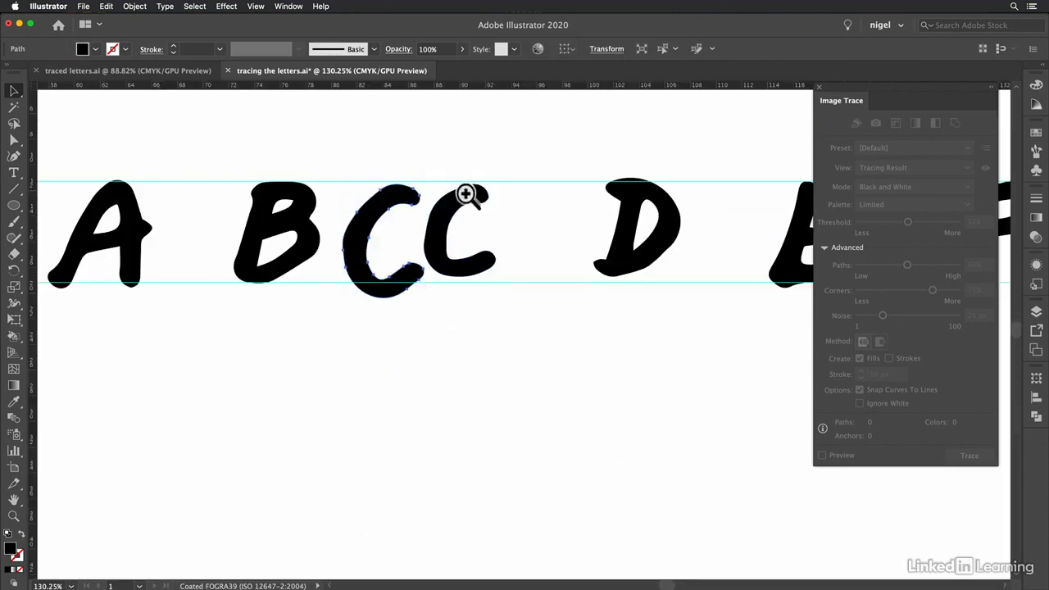
click(461, 204)
key(Delete)
drag(380, 204, 432, 200)
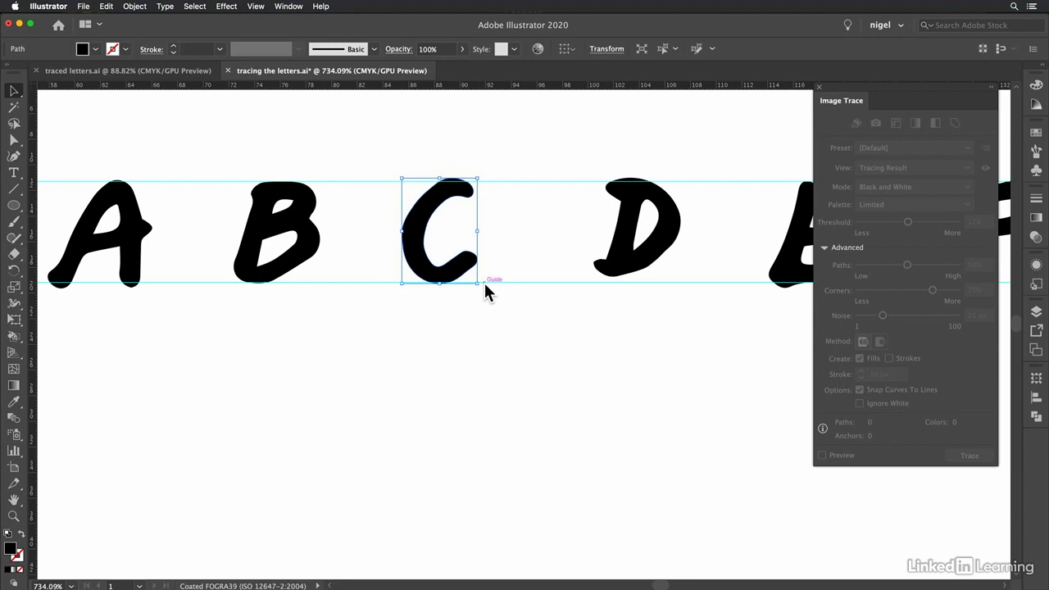
Step: Enlarge the first-row D so that it spans slightly beyond the baseline and cap-height guides
click(635, 219)
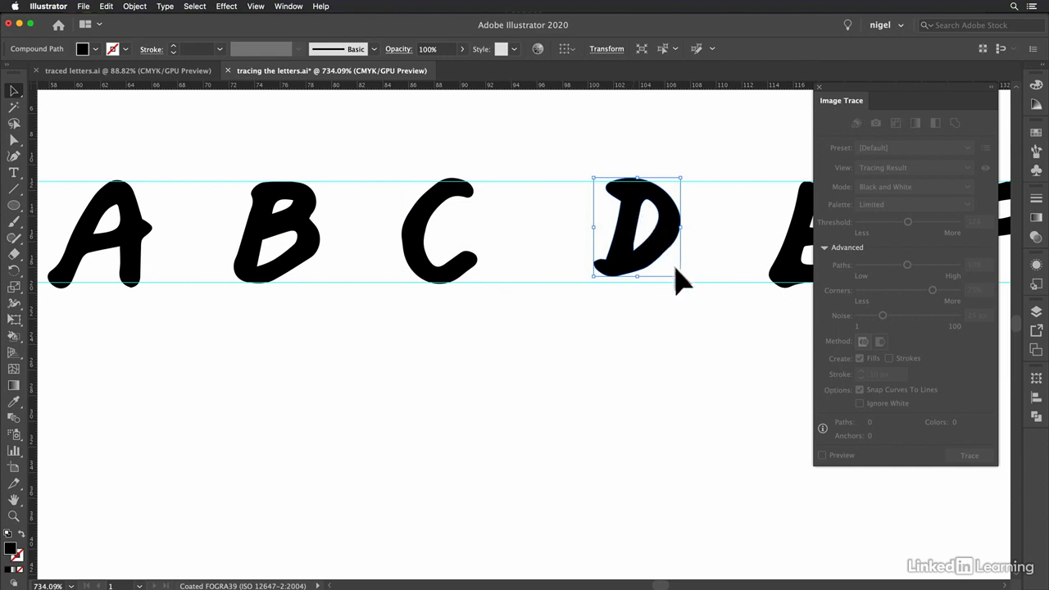
drag(680, 276, 690, 288)
Step: Select the anchor points at the foot of the first-row F's stem with the Direct Selection tool
scroll(574, 246, right, 5)
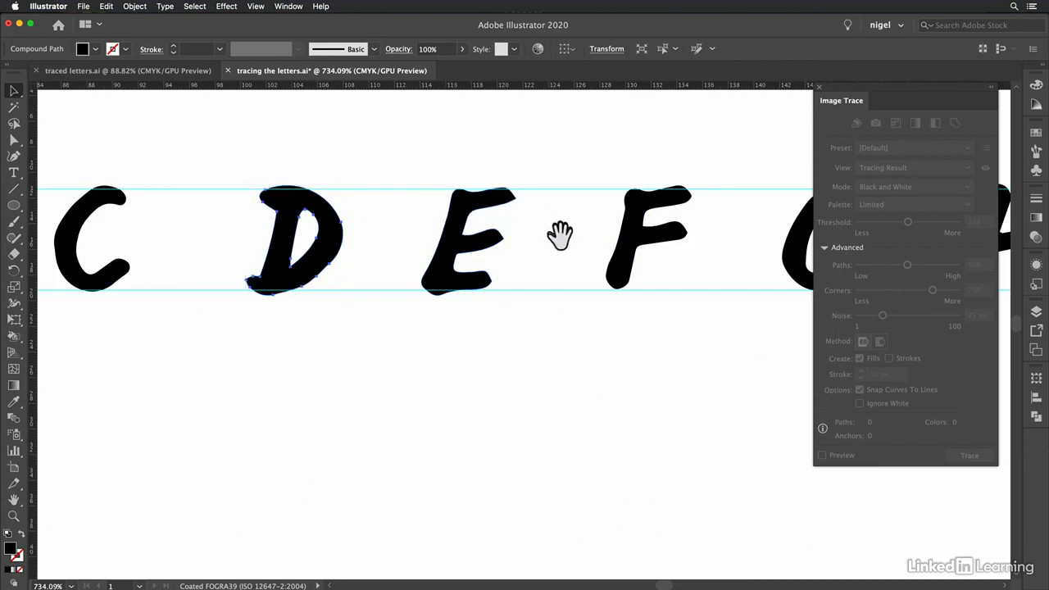
drag(558, 232, 370, 224)
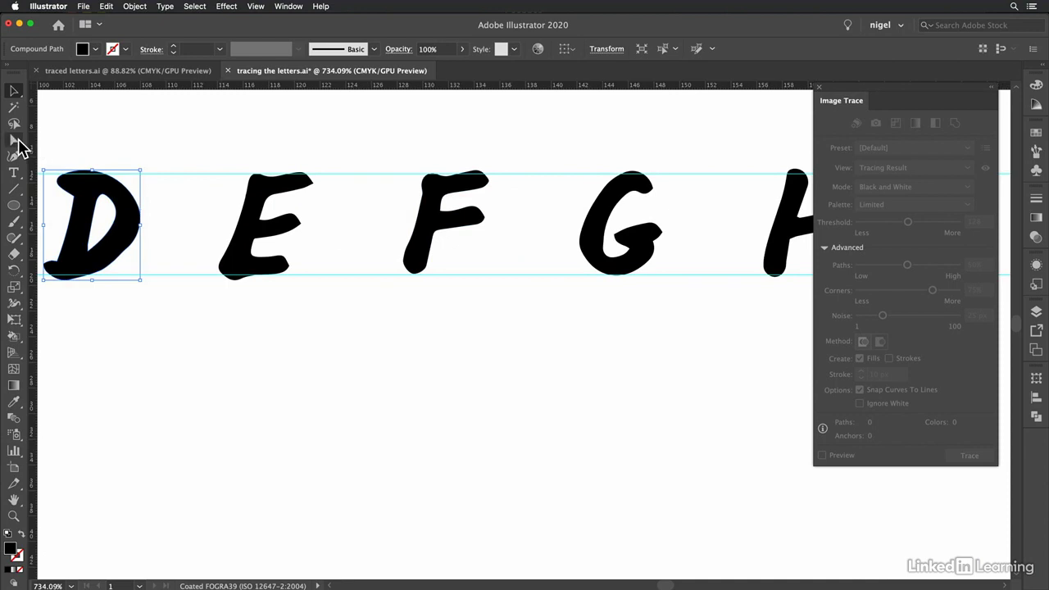
click(17, 139)
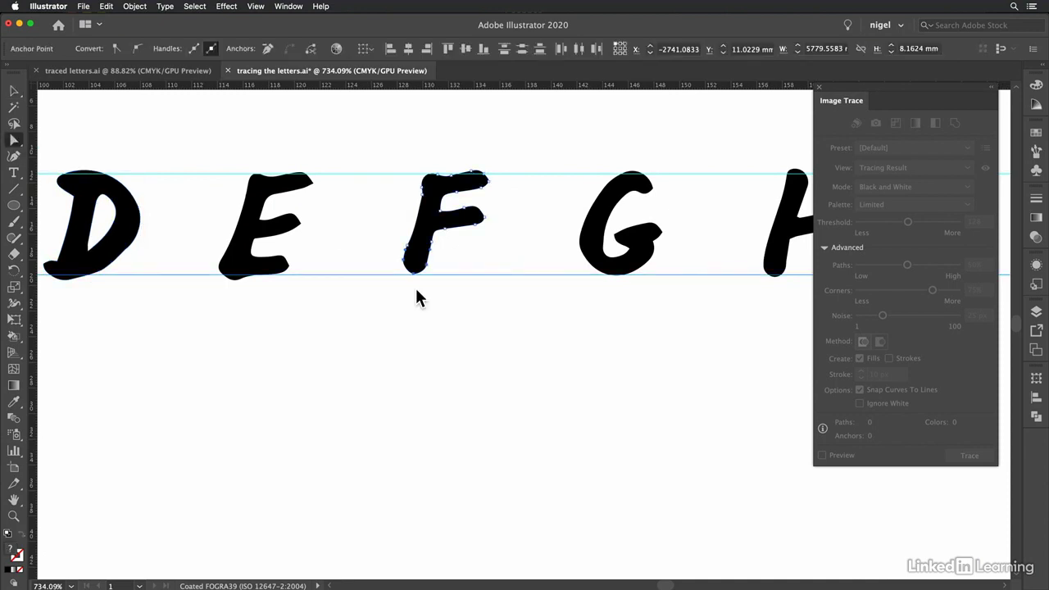
click(402, 303)
drag(387, 292, 447, 254)
click(424, 302)
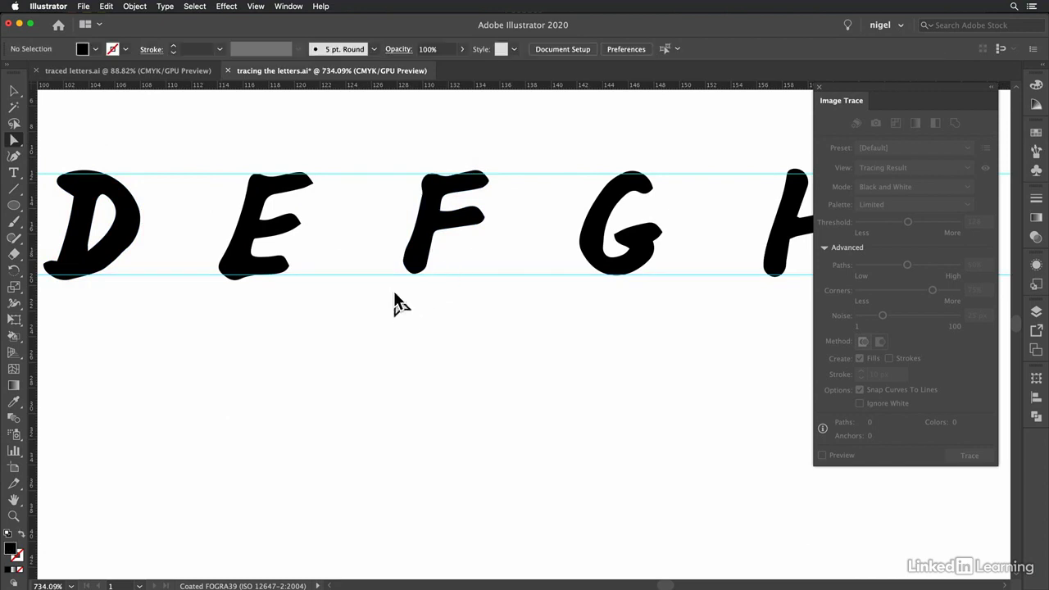
drag(394, 304, 447, 267)
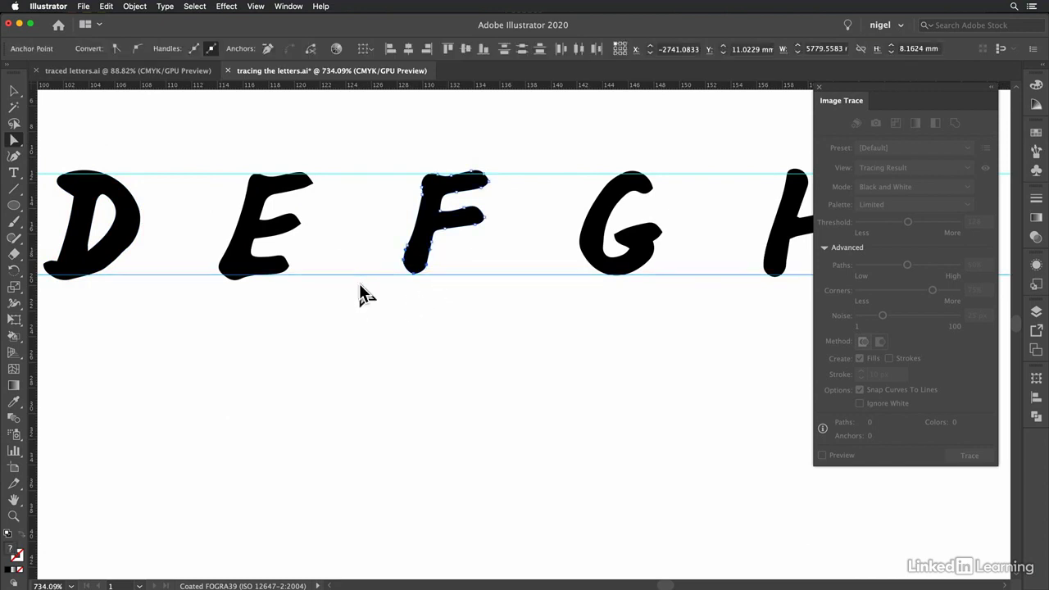
Step: Lock the guides and lower the foot of the F's stem slightly past the baseline guide
click(256, 7)
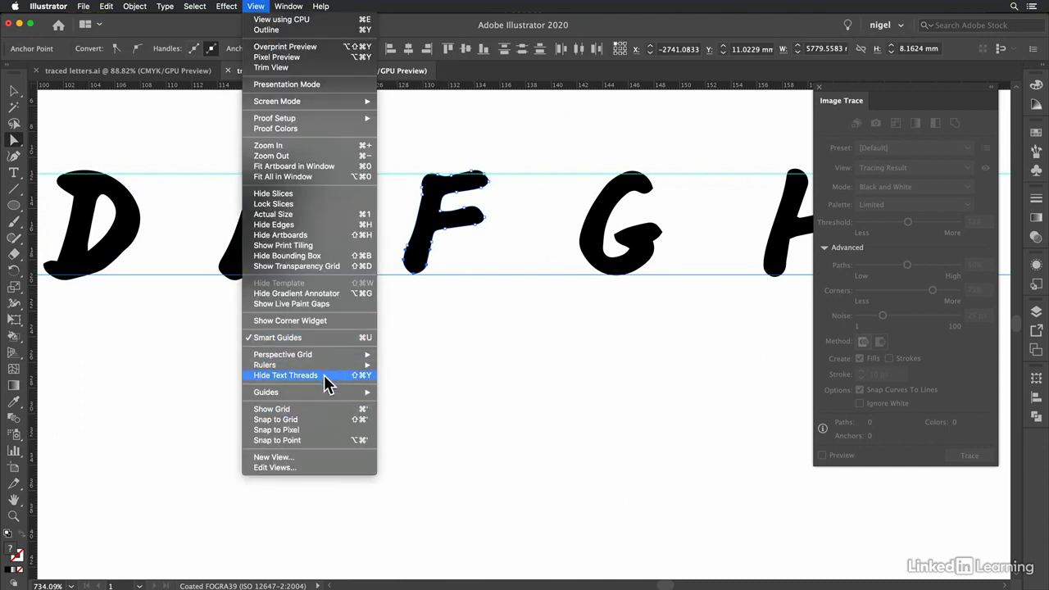
mouse_move(325, 387)
click(416, 402)
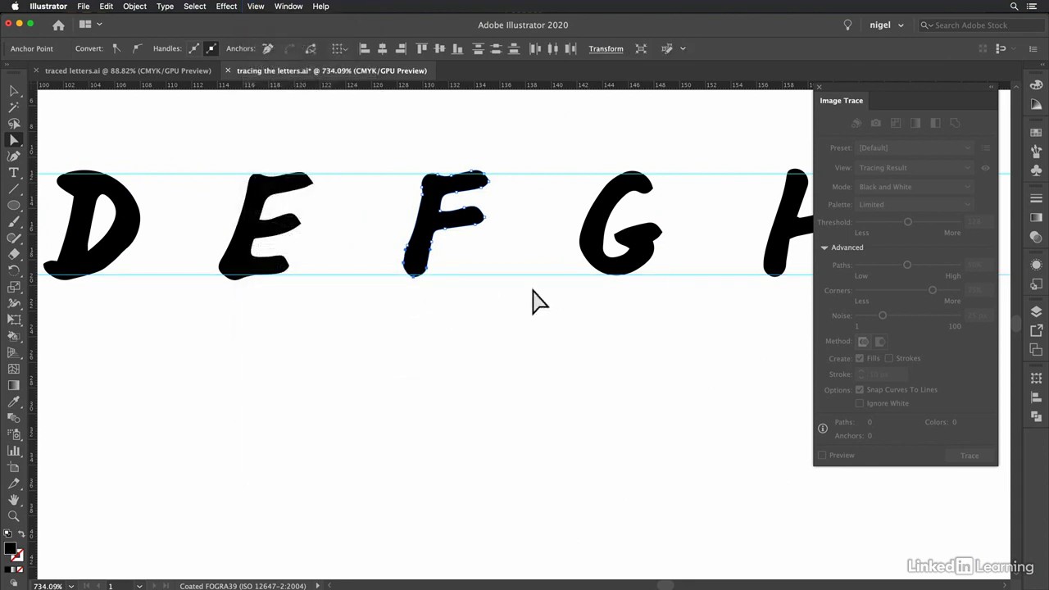
Step: Adjust the foot of the first-row H's right leg towards the baseline guide and deselect everything
drag(665, 319, 440, 311)
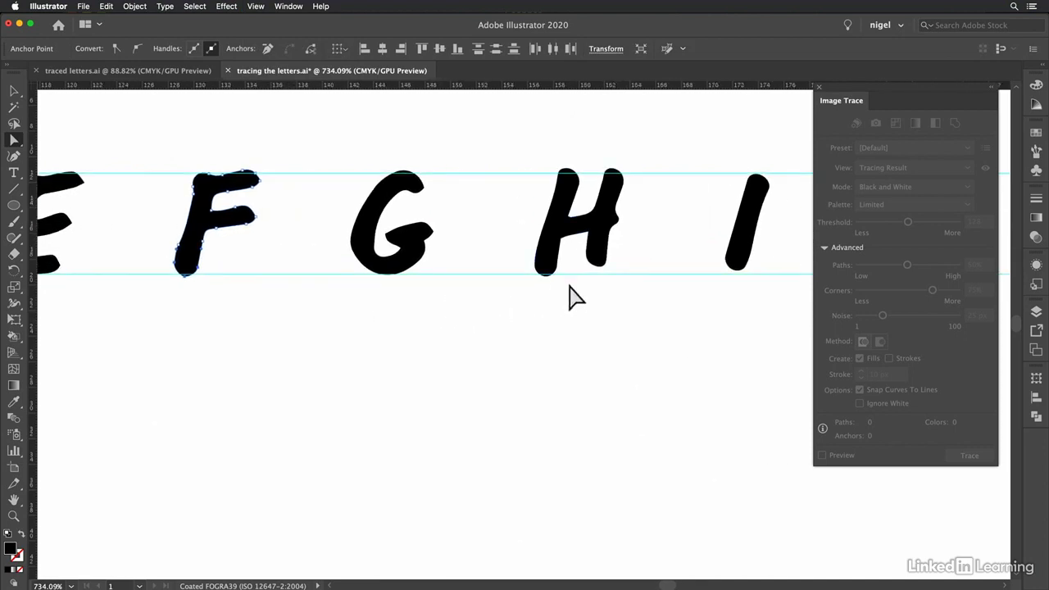
click(611, 255)
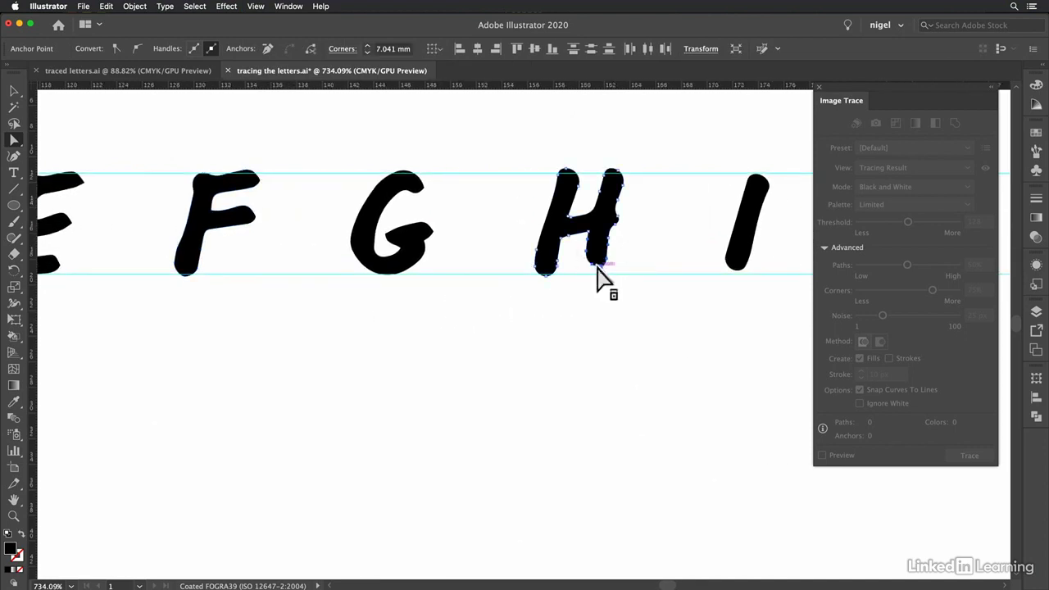
drag(597, 274, 593, 275)
click(579, 347)
Step: Fit the whole artboard in view, and switch to the traced letters.ai document to view the finished character set
key(super+0)
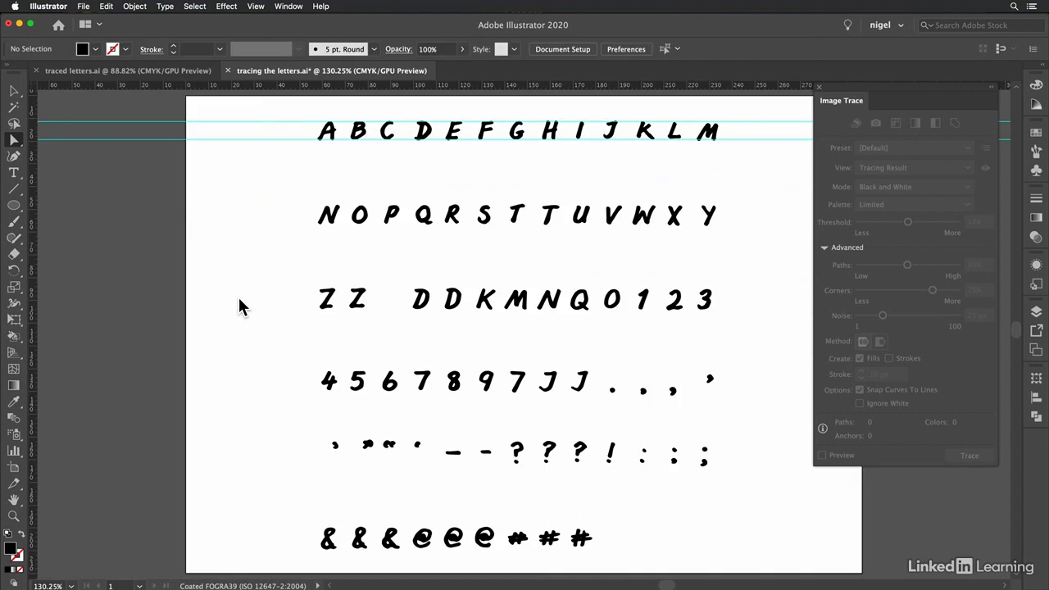
click(123, 72)
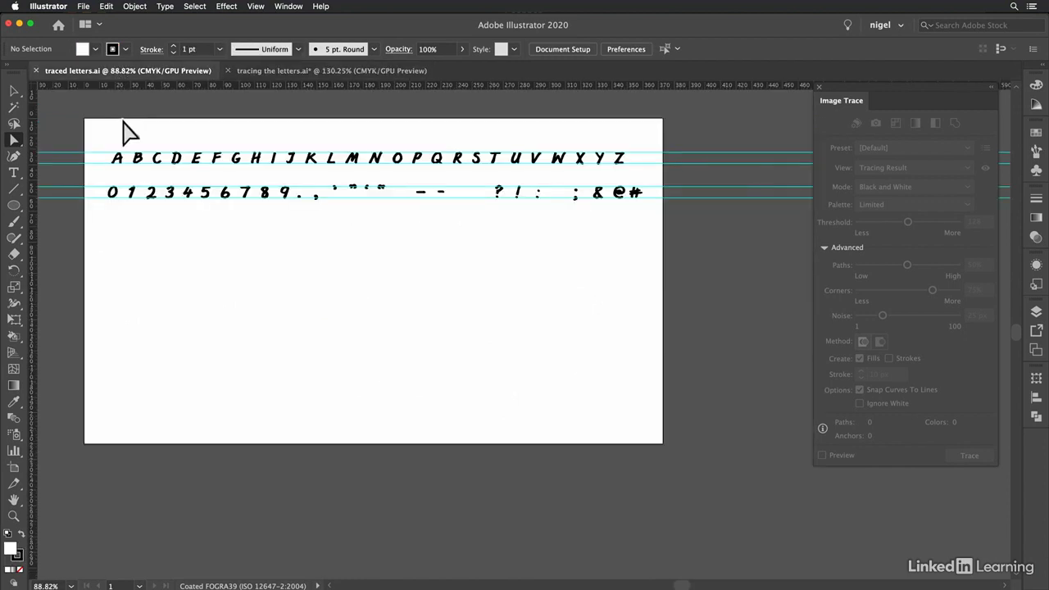